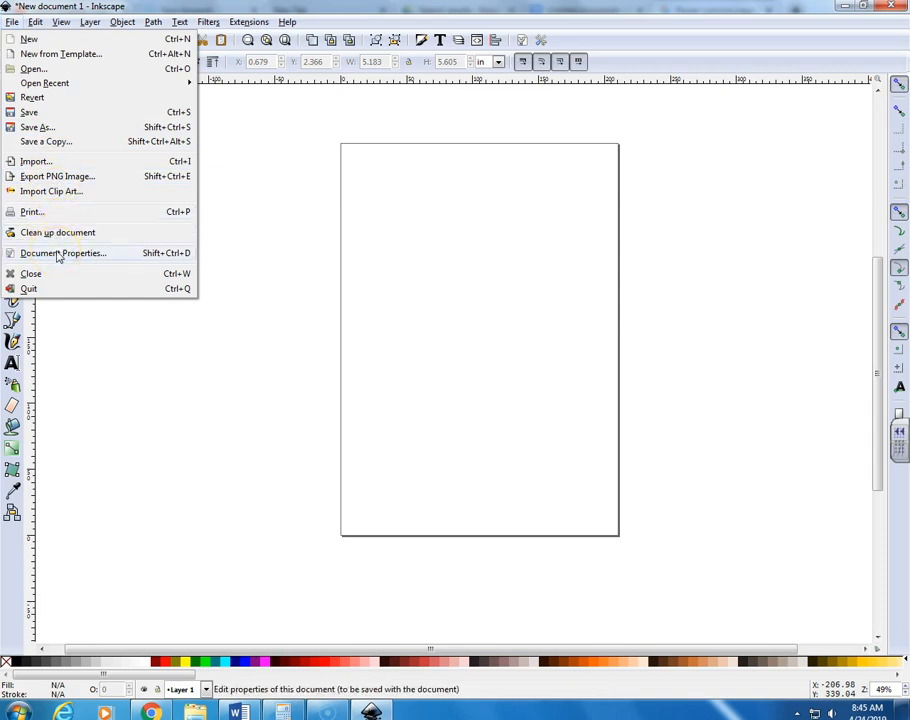
# Open the document properties and add a new rectangular grid to the document.
pyautogui.click(57, 253)
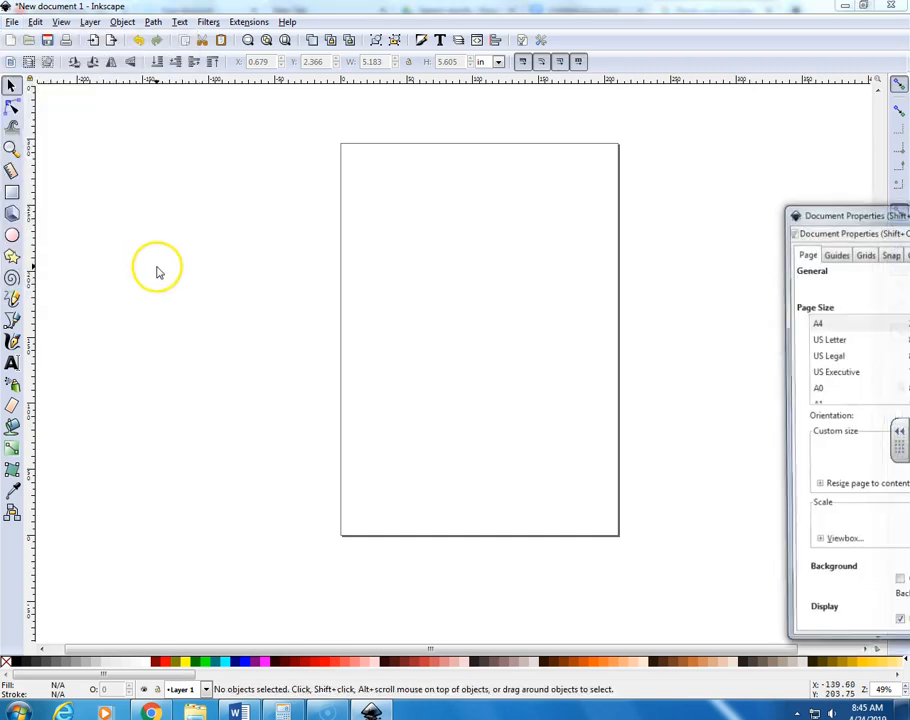
pyautogui.moveTo(875, 210); pyautogui.dragTo(101, 93)
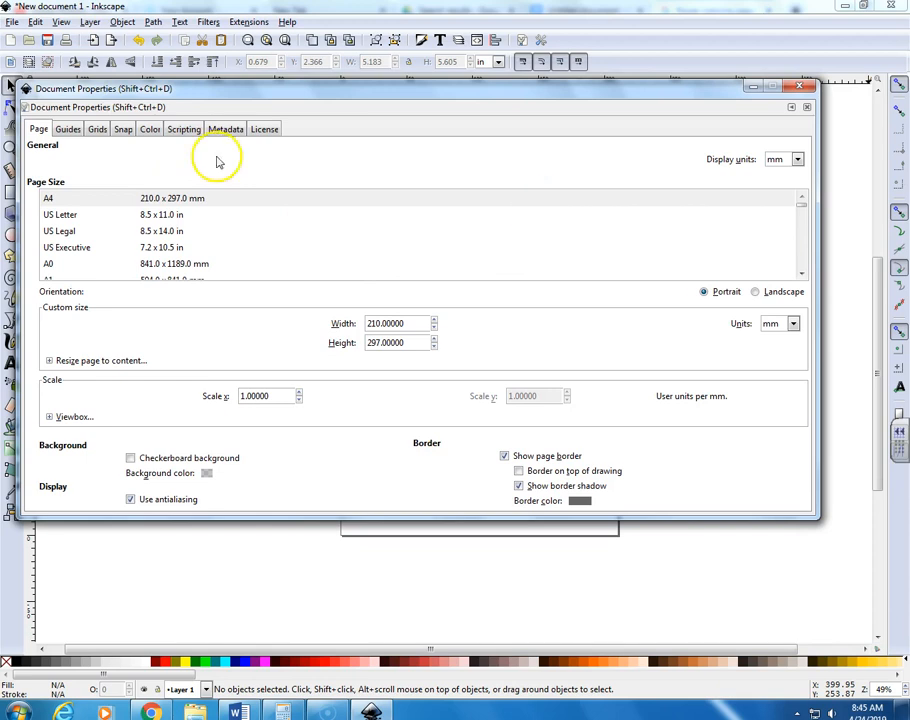
pyautogui.click(95, 131)
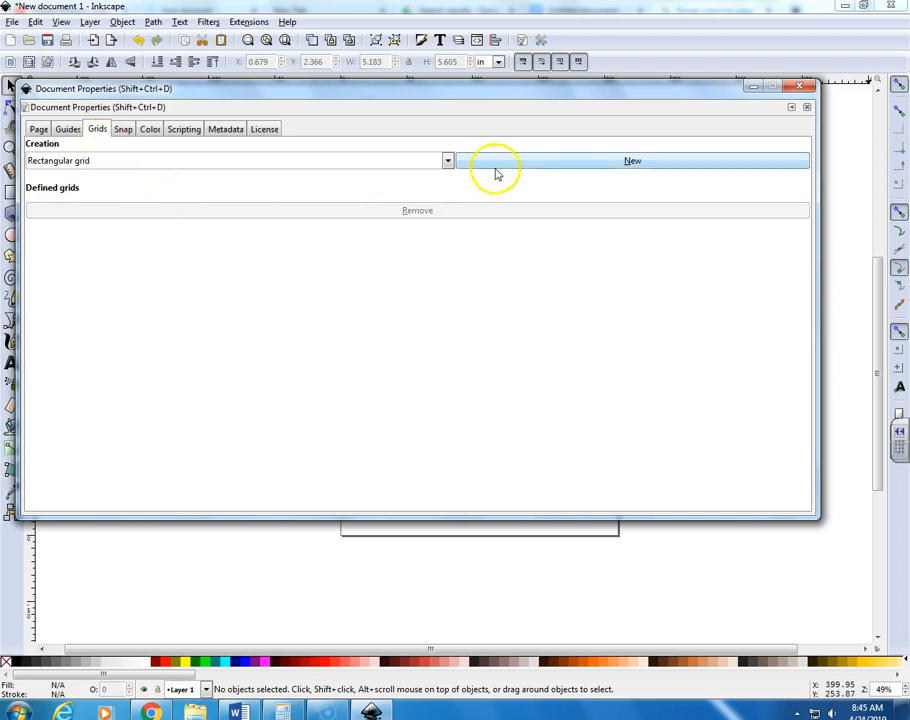
pyautogui.click(531, 162)
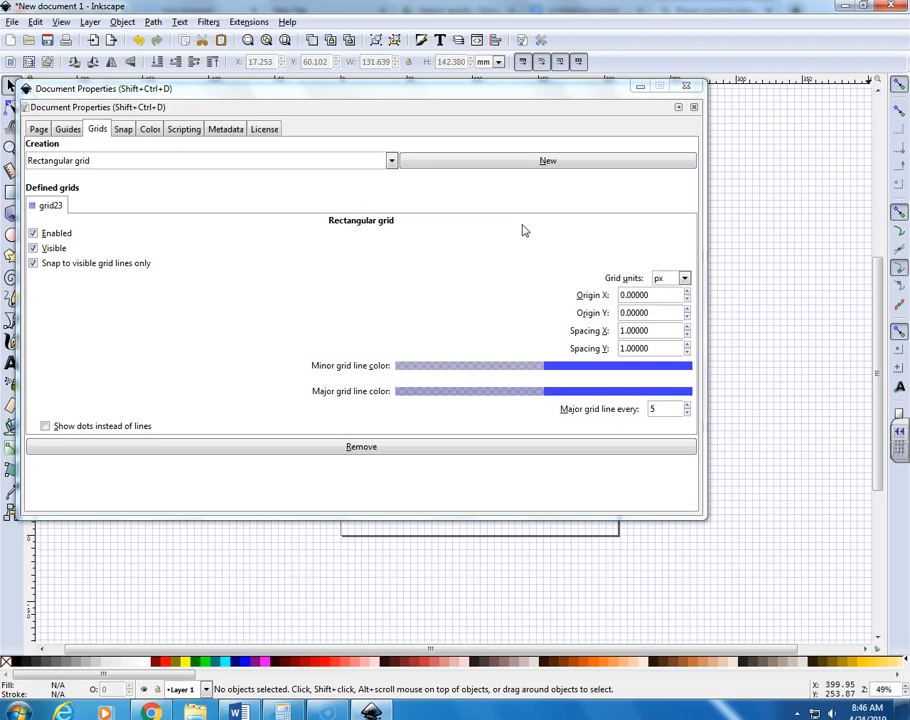
# Set the rectangular grid's units to inches, trying centimetres along the way.
pyautogui.click(685, 278)
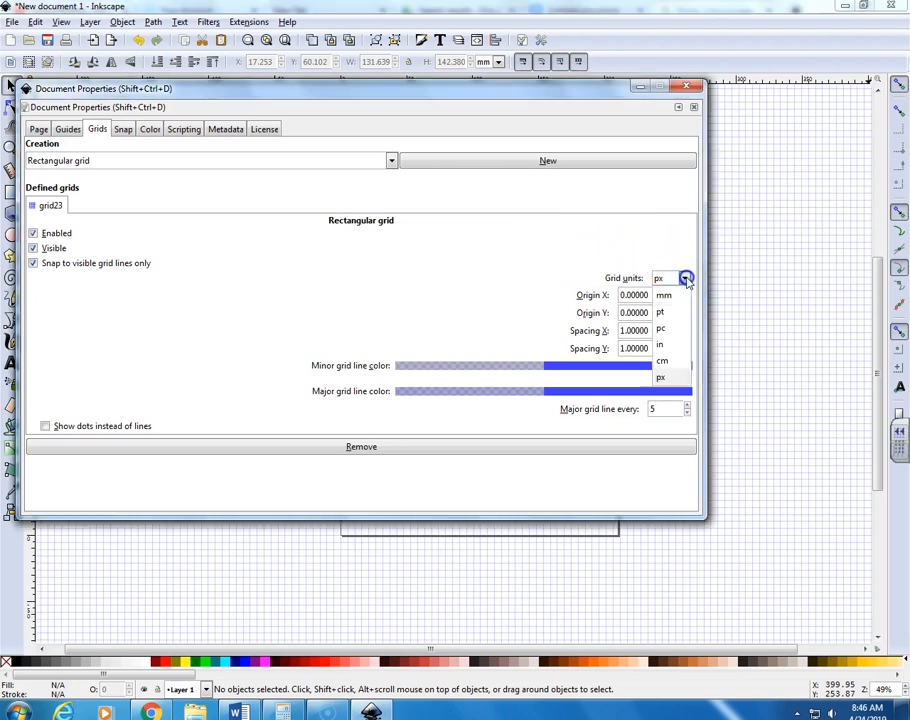
pyautogui.click(662, 349)
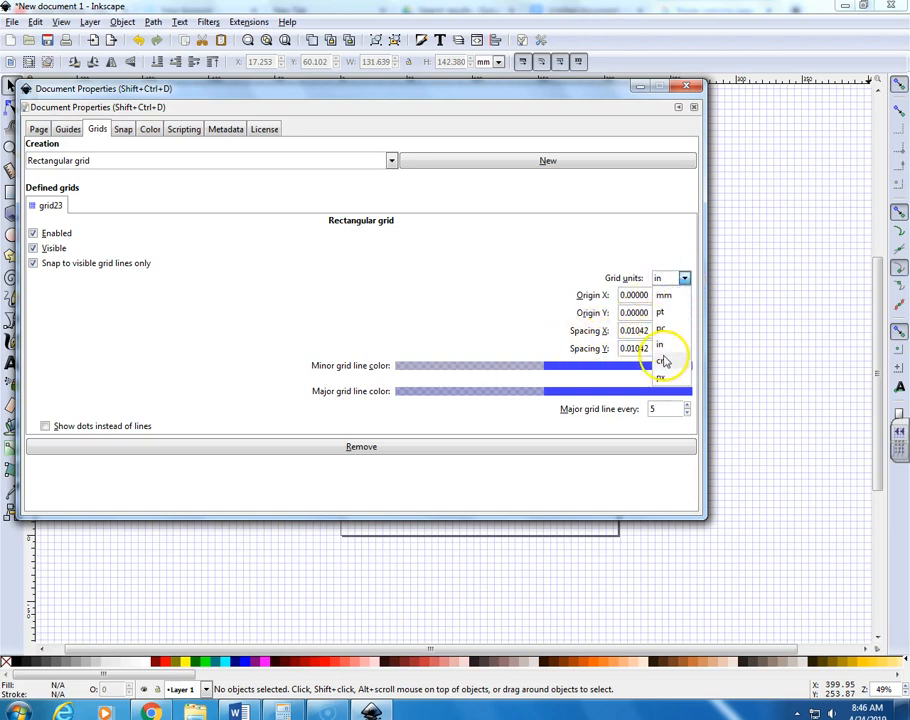
pyautogui.click(663, 360)
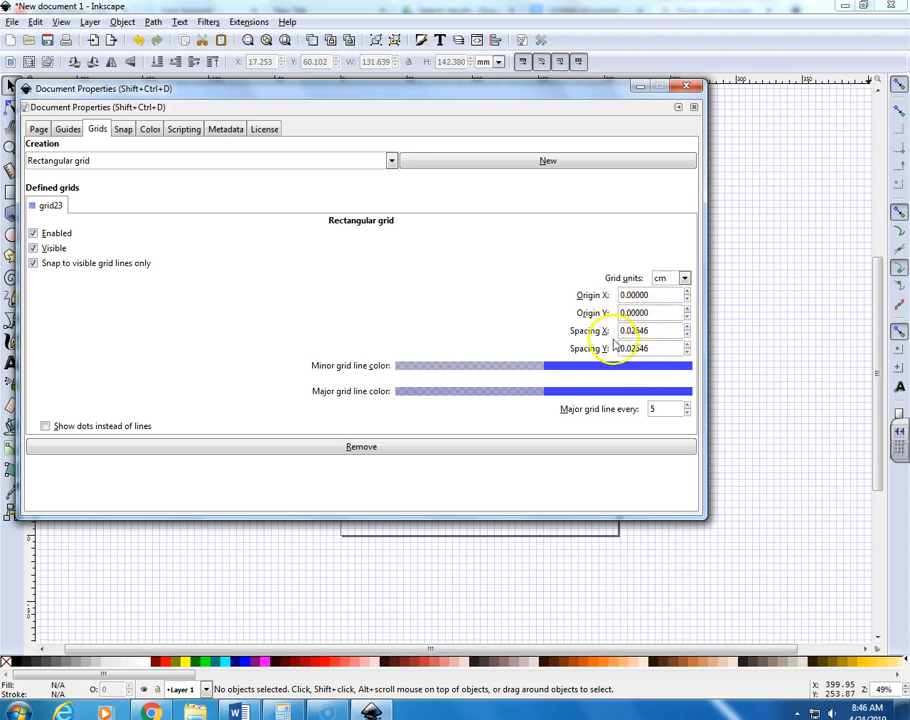
pyautogui.click(685, 281)
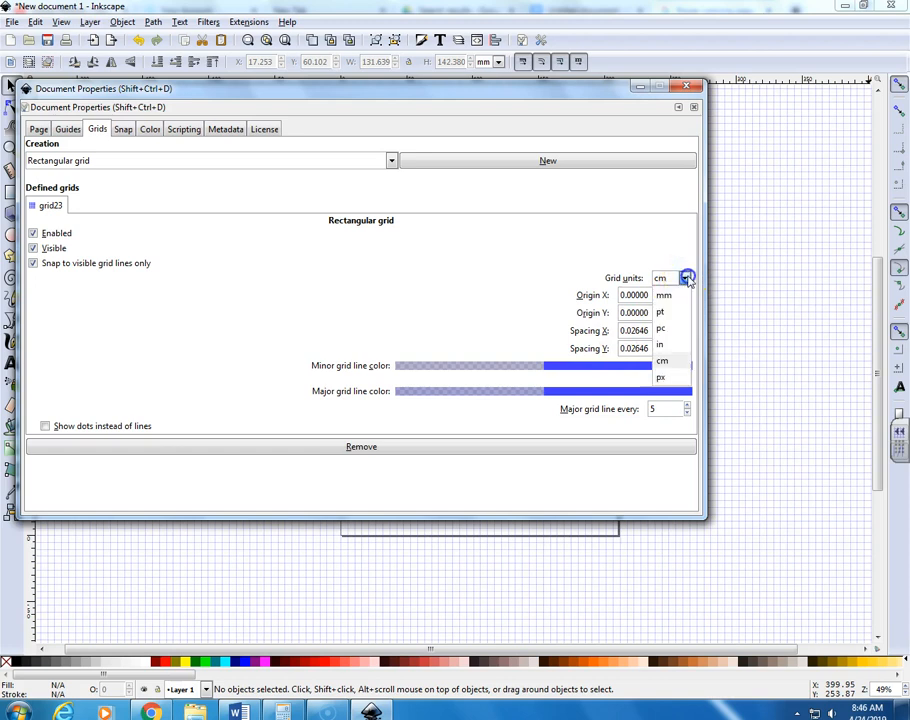
pyautogui.click(662, 346)
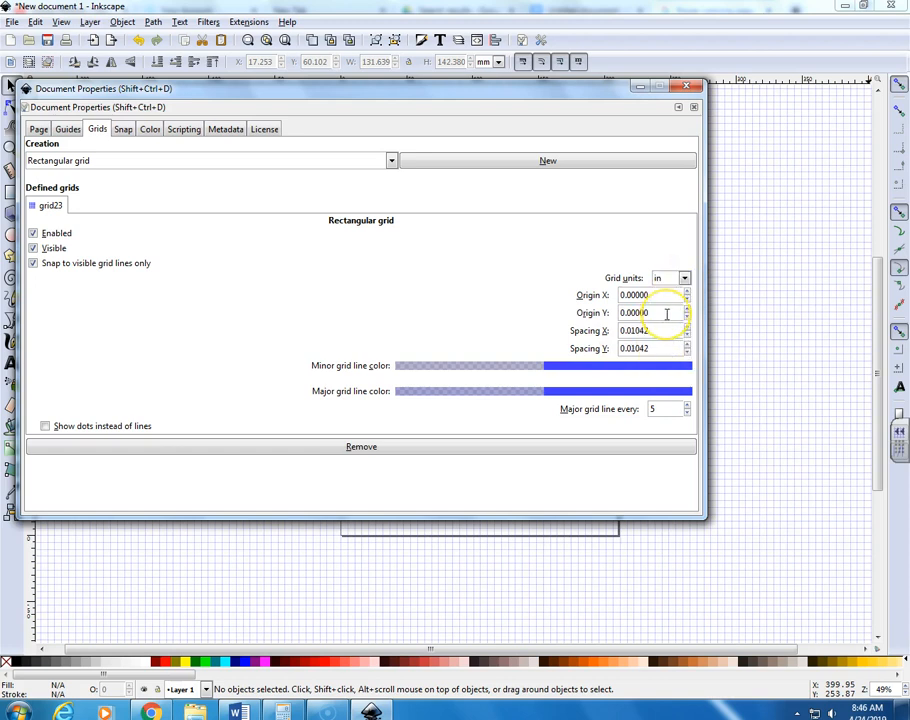
# Set both the X and Y spacing of the rectangular grid to 0.175 in.
pyautogui.doubleClick(654, 331)
pyautogui.press('BackSpace')
pyautogui.click(661, 350)
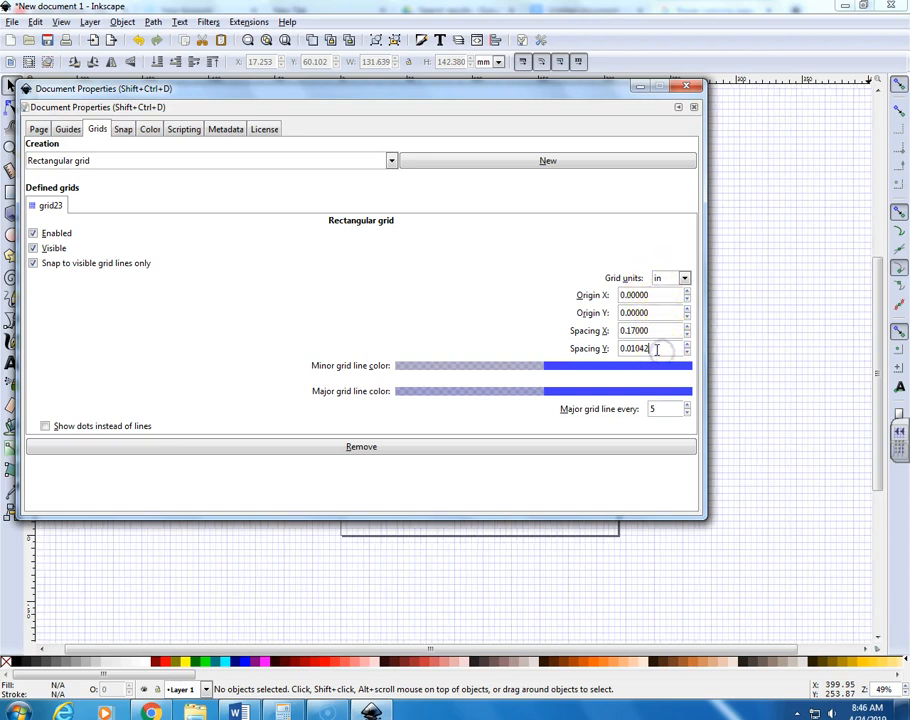
pyautogui.press('BackSpace')
pyautogui.press('BackSpace')
pyautogui.press('BackSpace')
pyautogui.click(656, 330)
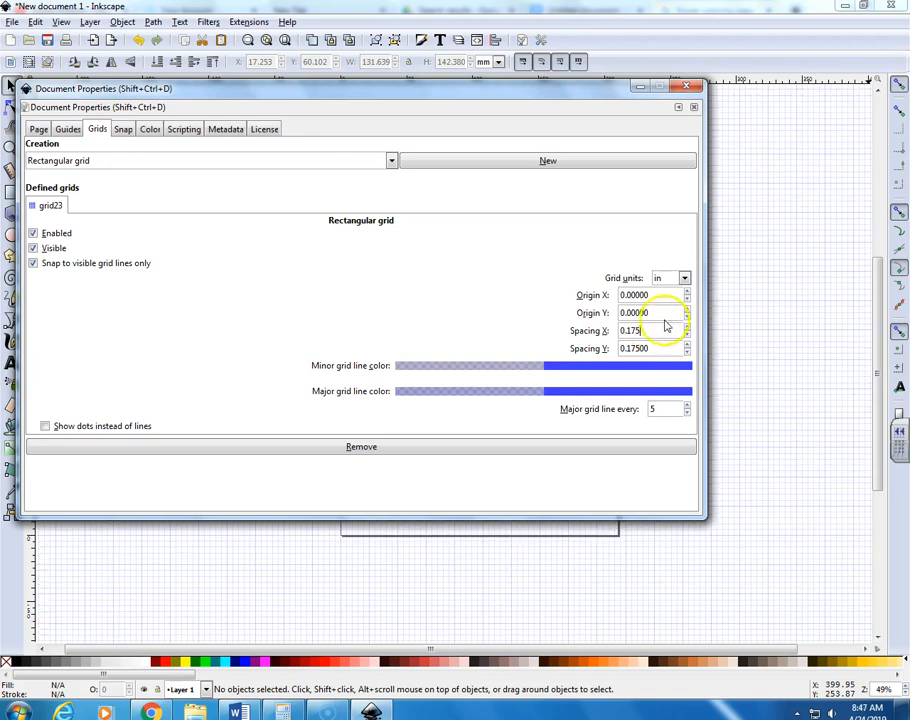
# Set the alpha (opacity) of the minor grid line color to 80, with the dialogs moved clear of the canvas.
pyautogui.click(428, 365)
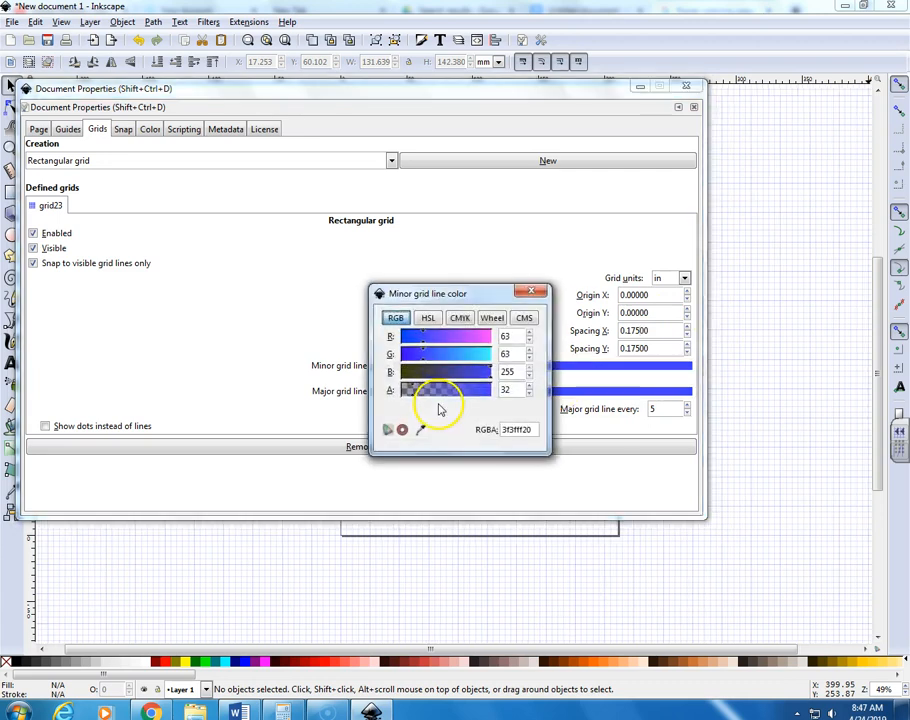
pyautogui.click(531, 292)
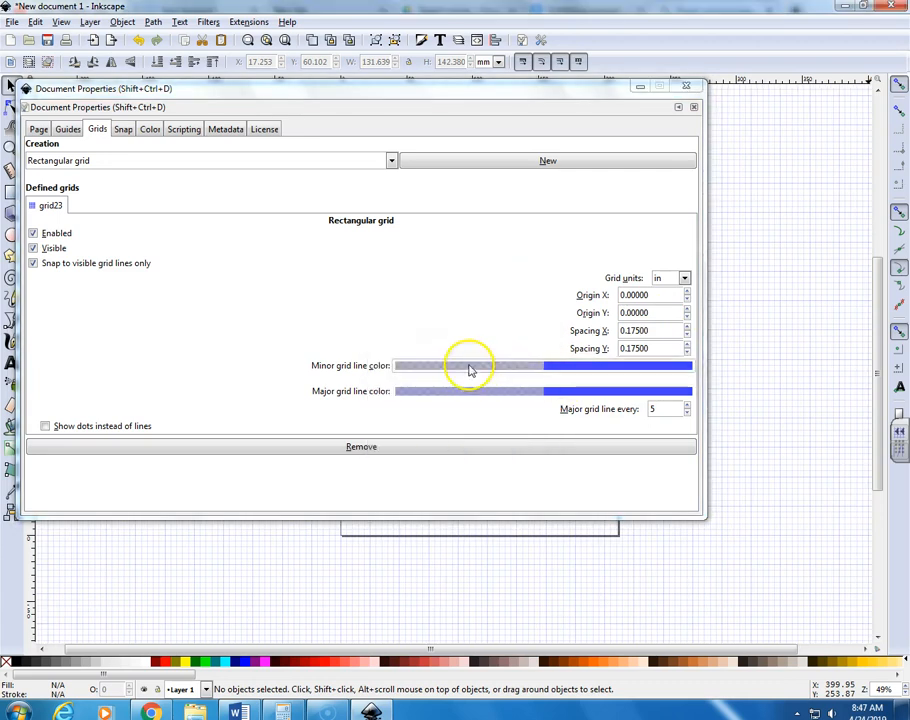
pyautogui.click(468, 368)
pyautogui.click(591, 366)
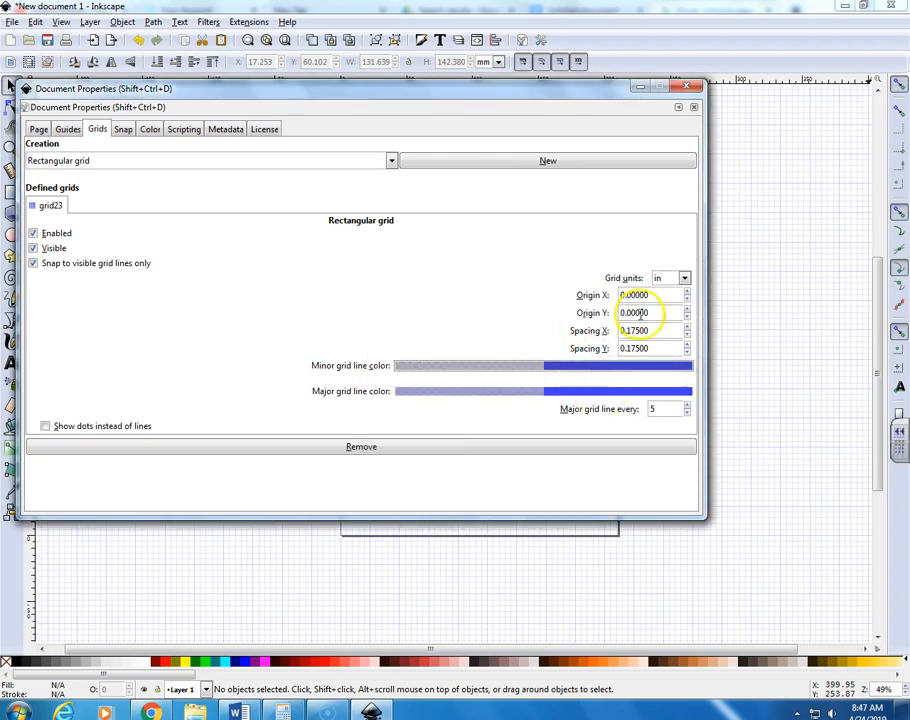
pyautogui.click(541, 77)
pyautogui.moveTo(536, 96); pyautogui.dragTo(556, 37)
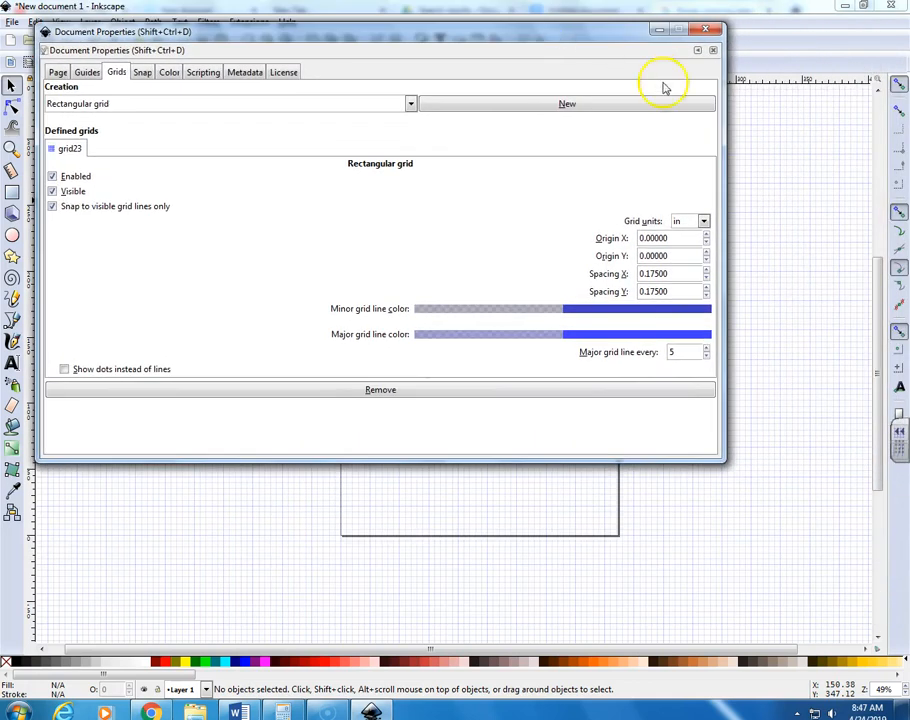
pyautogui.click(544, 309)
pyautogui.click(589, 309)
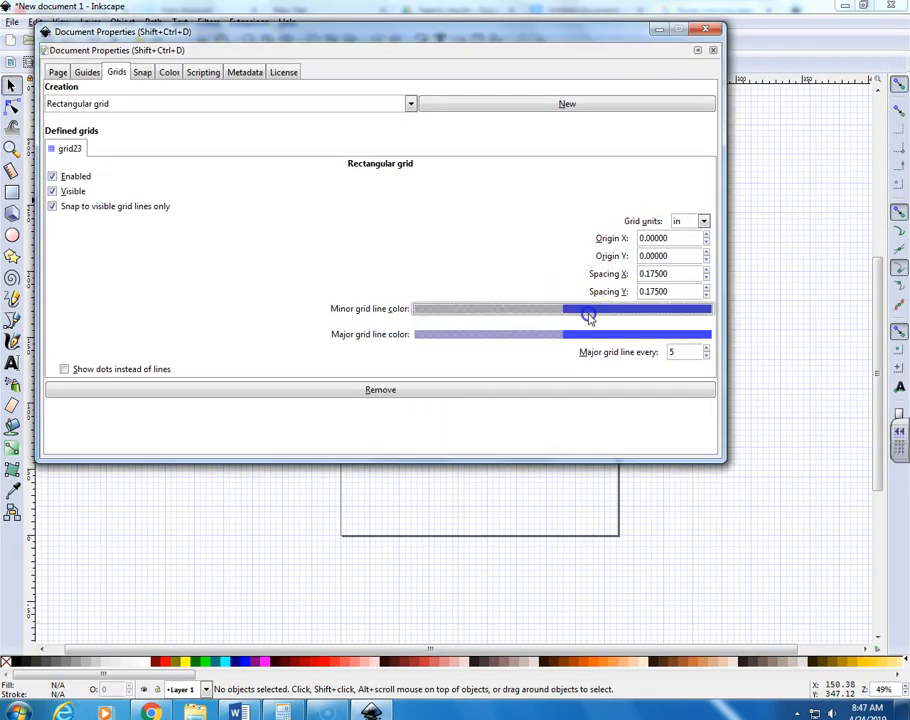
pyautogui.moveTo(507, 53); pyautogui.dragTo(558, 490)
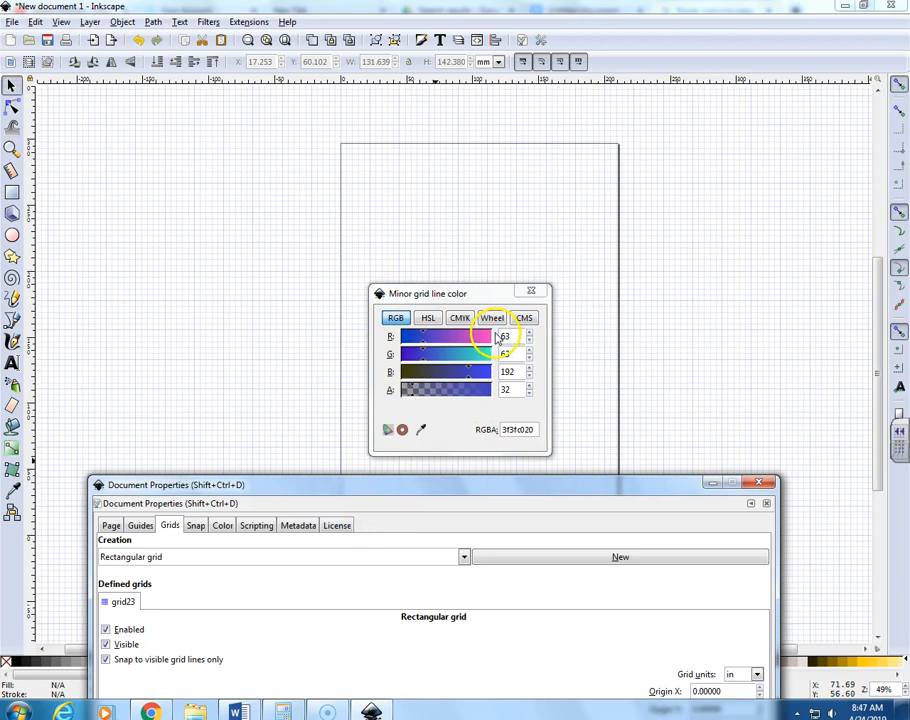
pyautogui.moveTo(447, 295); pyautogui.dragTo(381, 143)
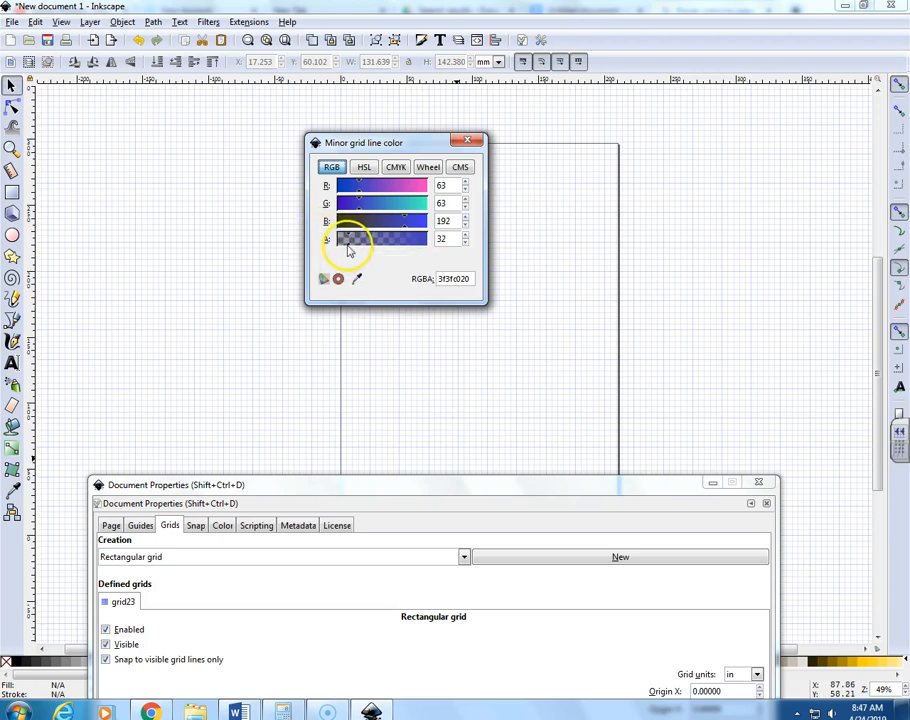
pyautogui.click(446, 240)
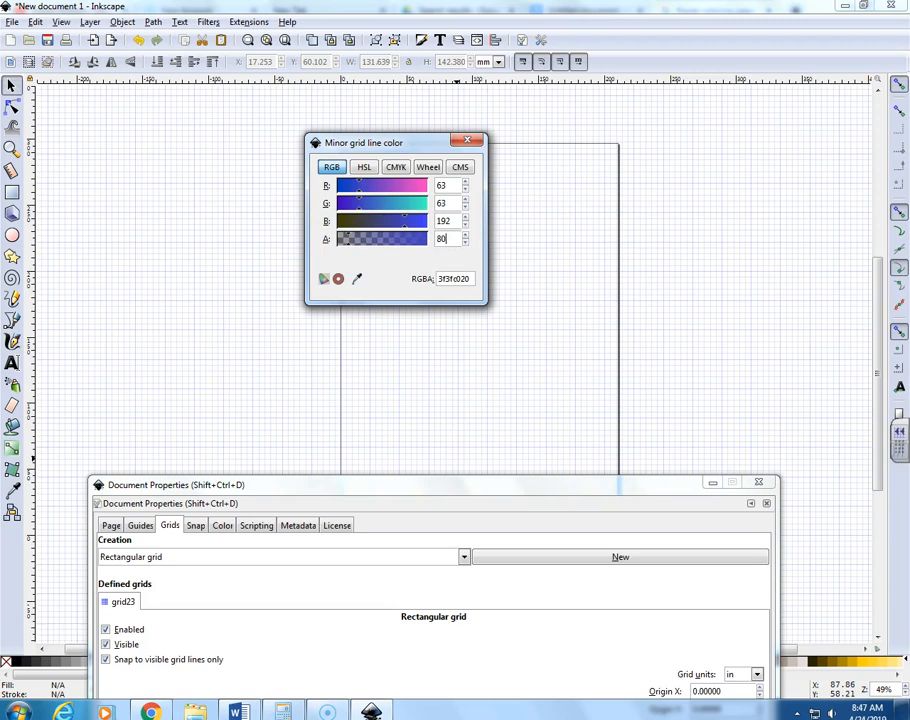
pyautogui.click(470, 142)
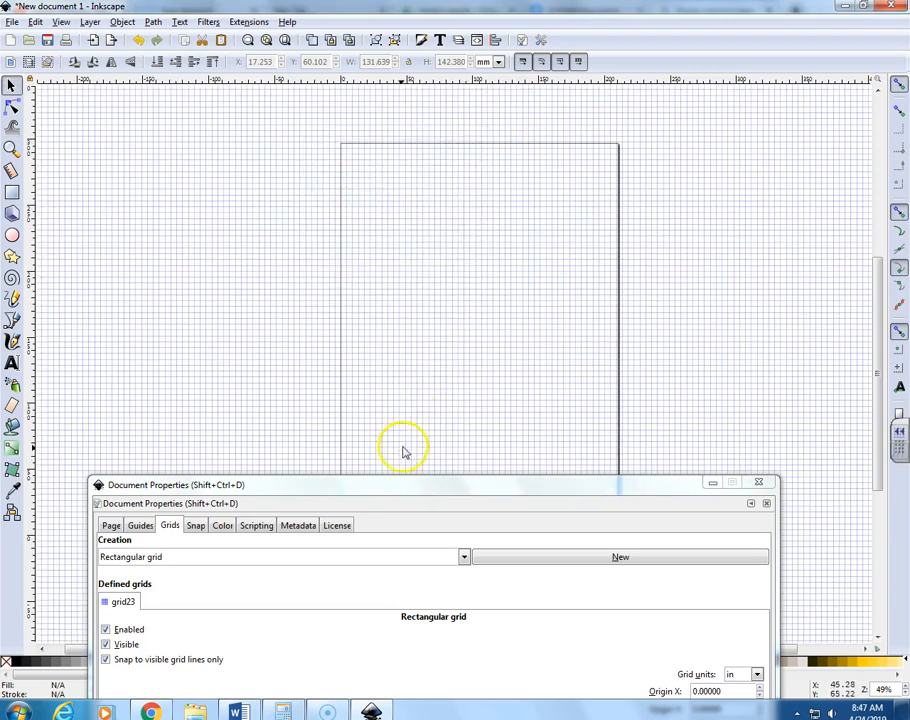
# Raise the opacity of the major grid line color and set a major grid line every 6 lines.
pyautogui.moveTo(402, 484); pyautogui.dragTo(398, 99)
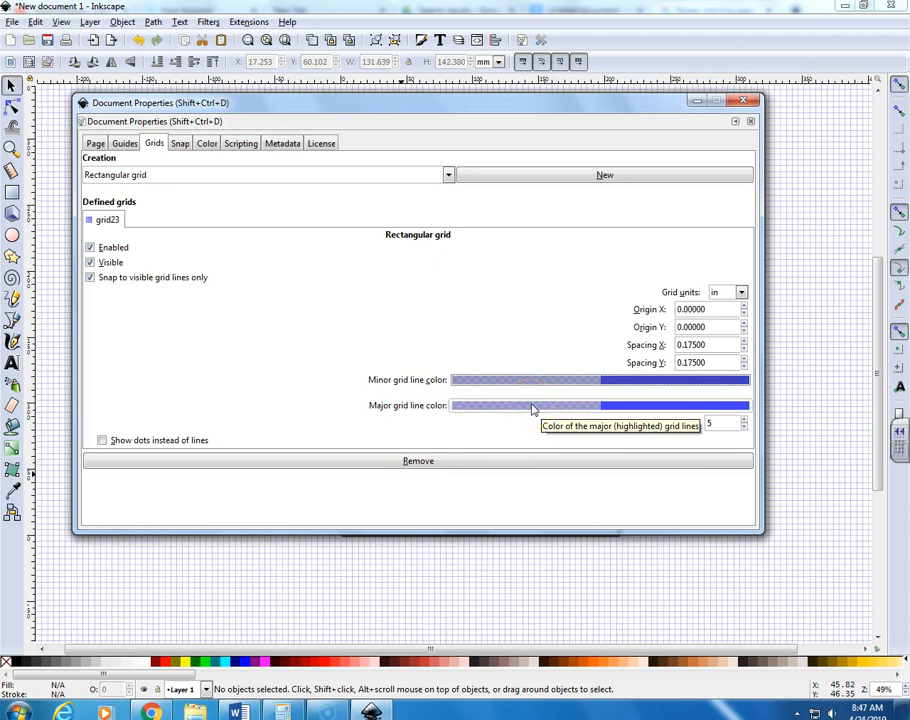
pyautogui.click(533, 408)
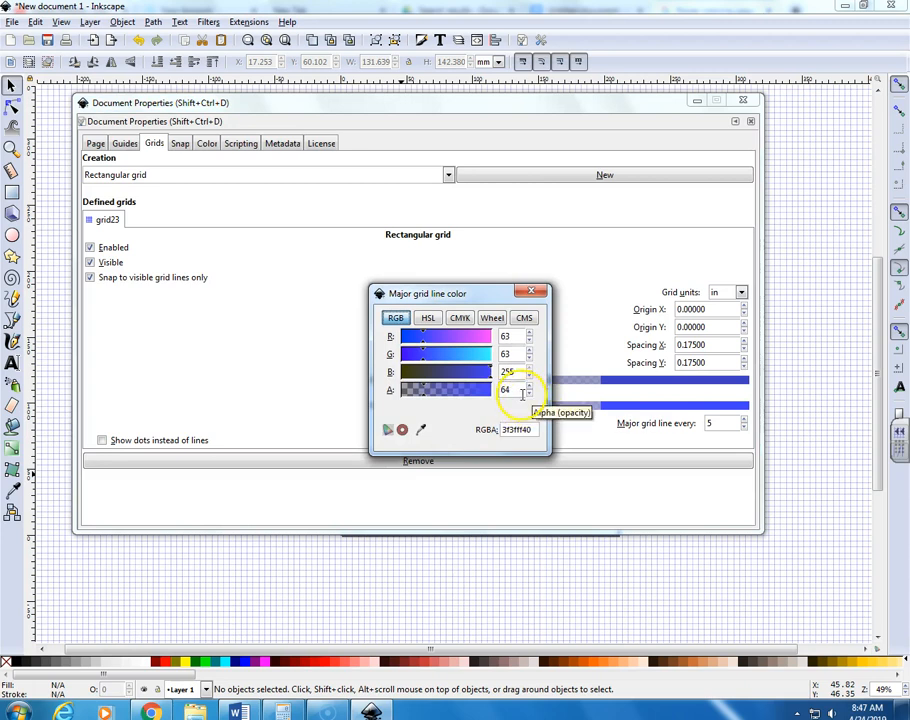
pyautogui.click(517, 390)
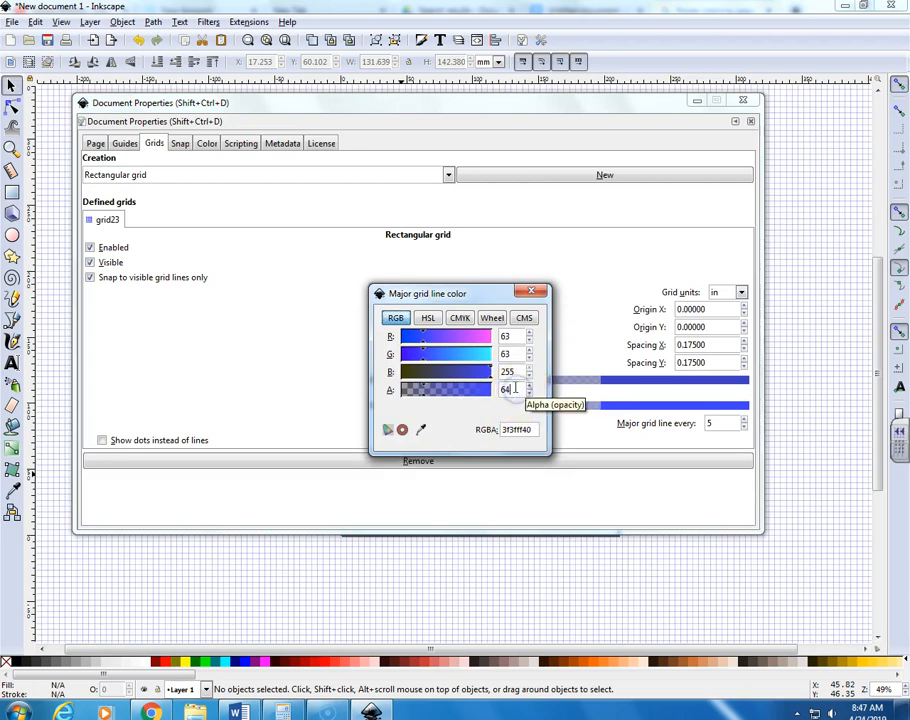
pyautogui.press('BackSpace')
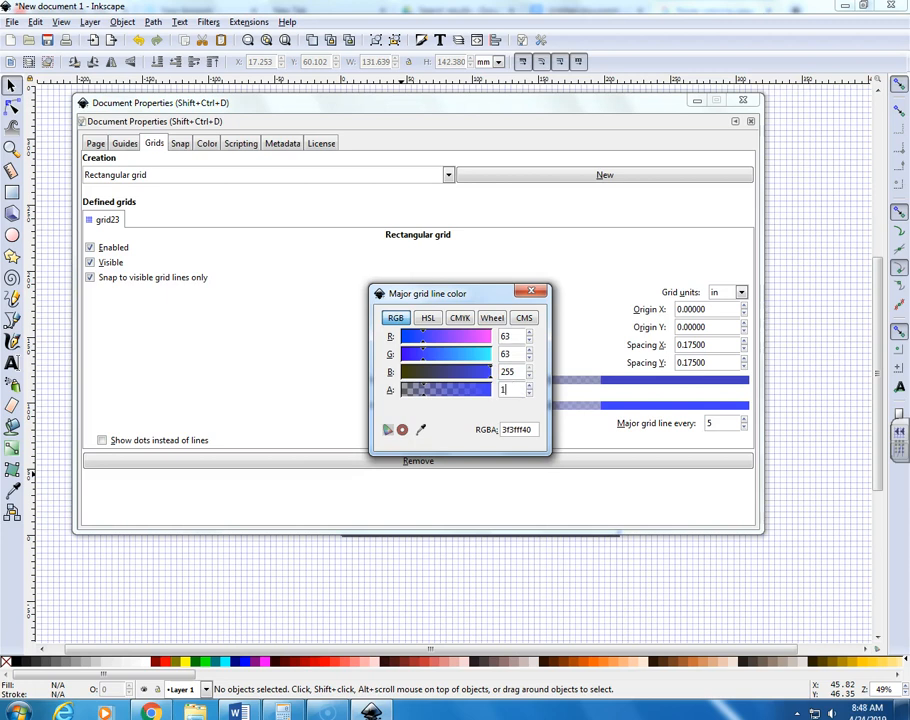
pyautogui.click(536, 295)
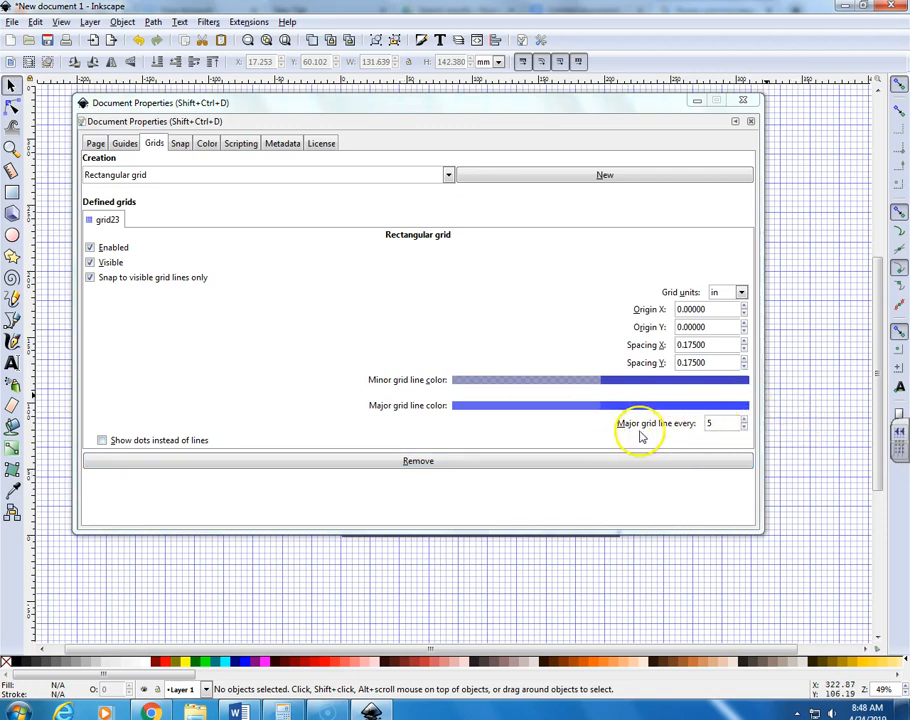
pyautogui.doubleClick(732, 424)
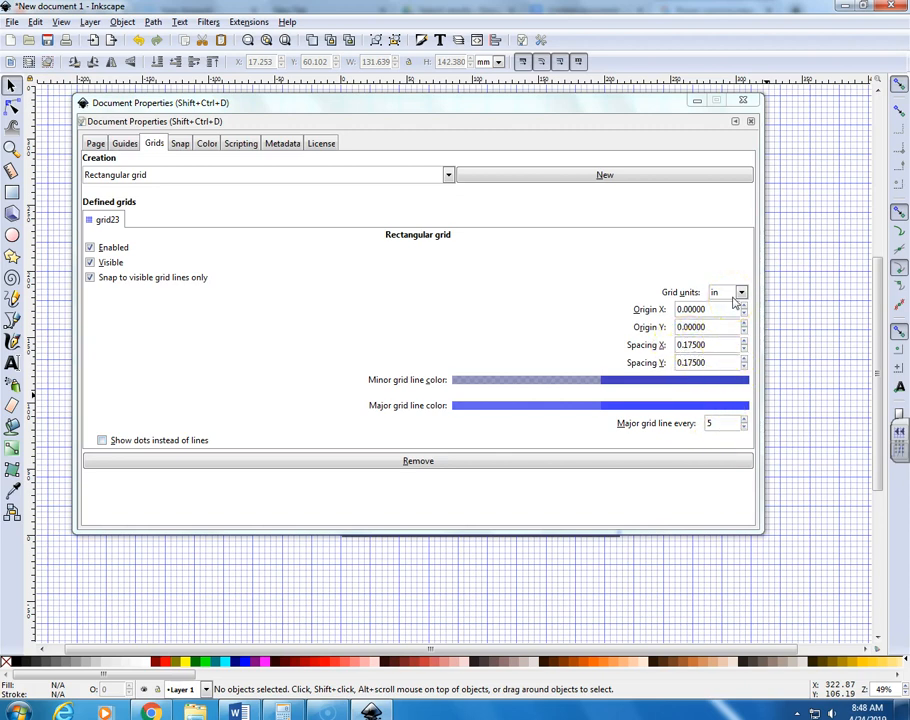
pyautogui.click(745, 425)
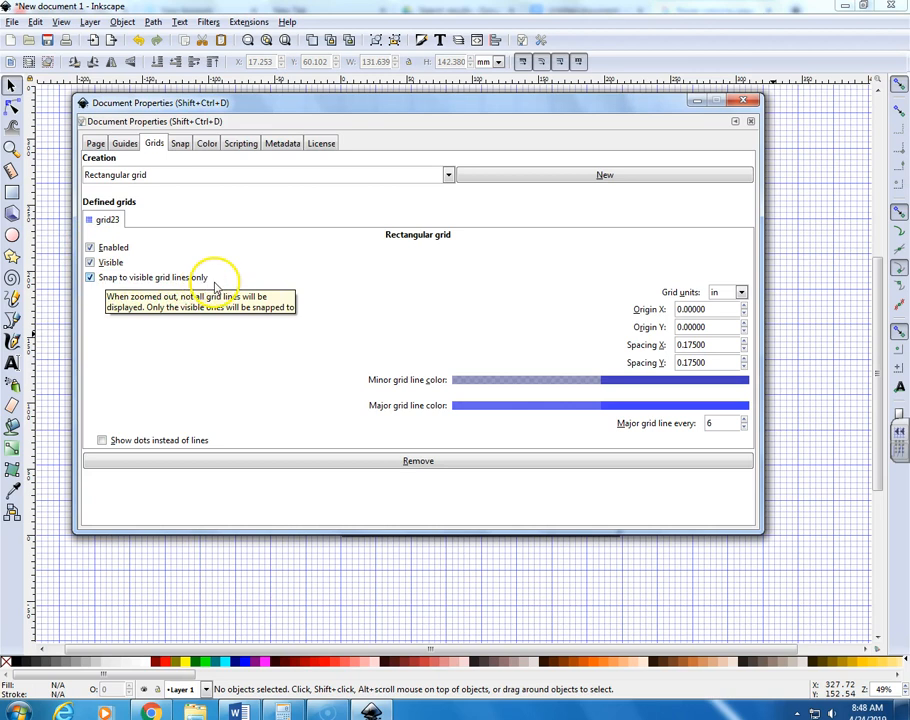
# Switch the grid's Enabled option off and on, and do the same with its Visible option.
pyautogui.click(90, 247)
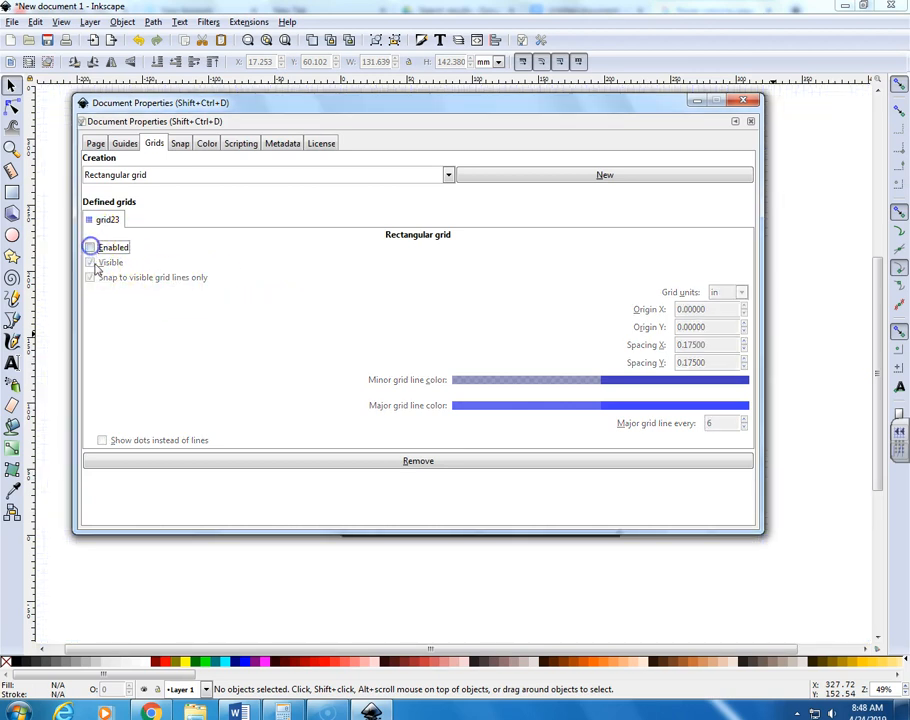
pyautogui.click(90, 248)
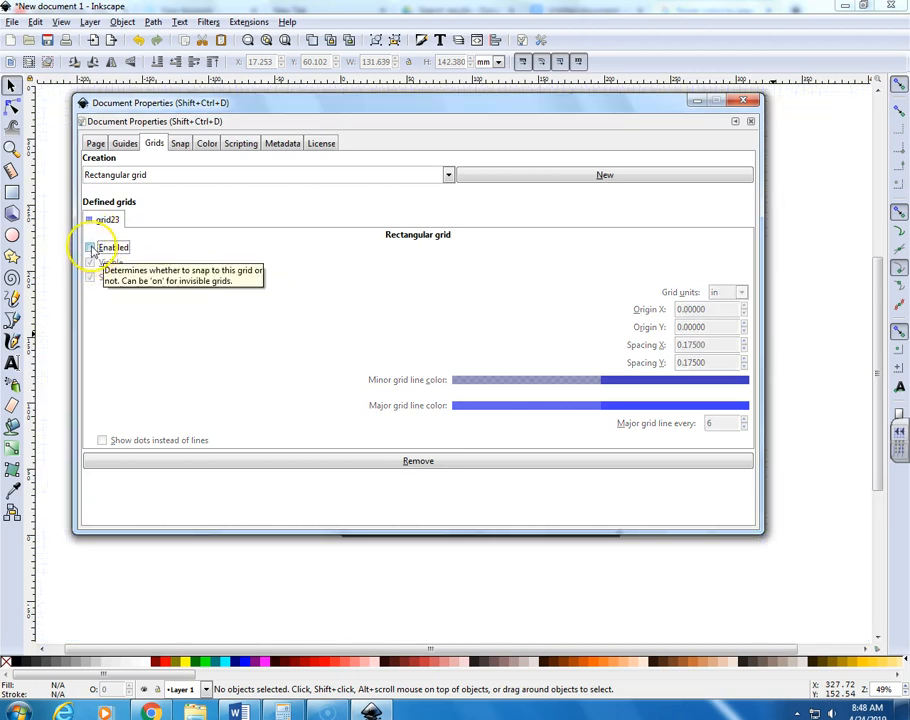
pyautogui.click(90, 248)
pyautogui.click(90, 262)
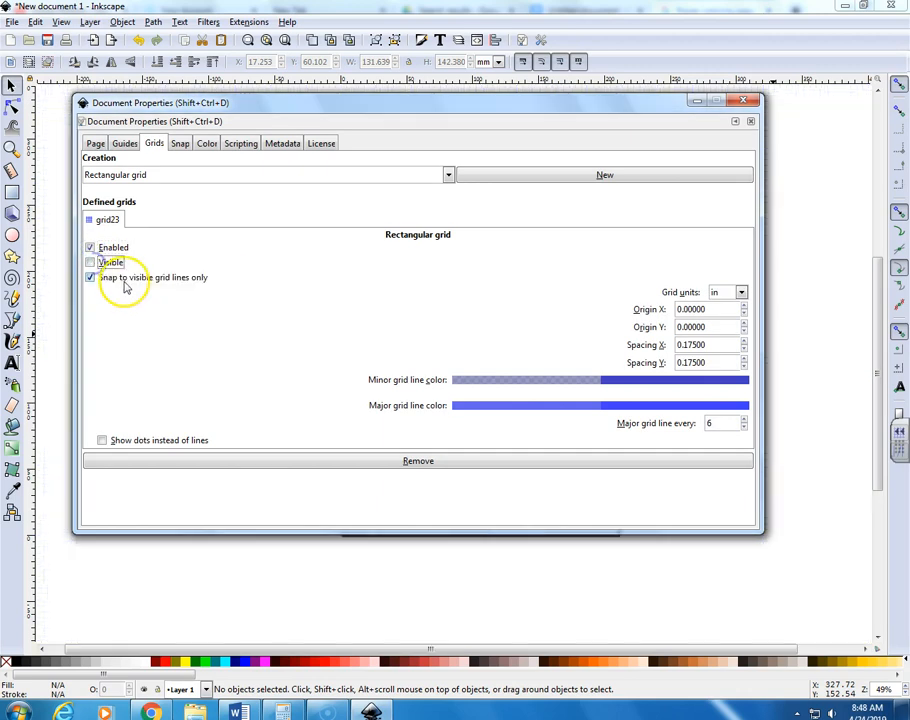
pyautogui.click(90, 262)
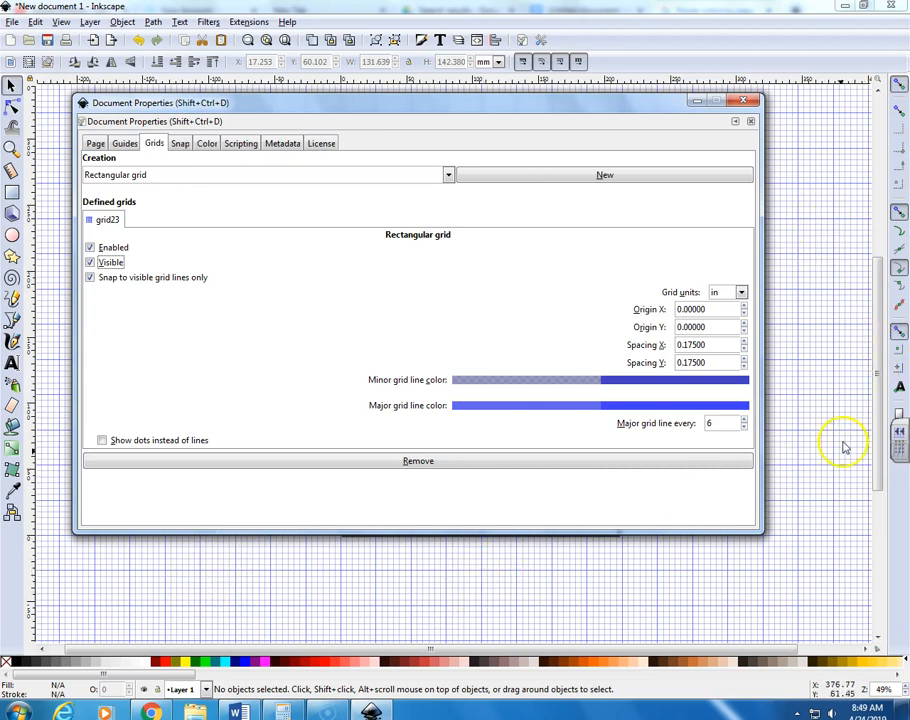
# Add a second rectangular grid, display its settings and remove that grid again.
pyautogui.click(508, 178)
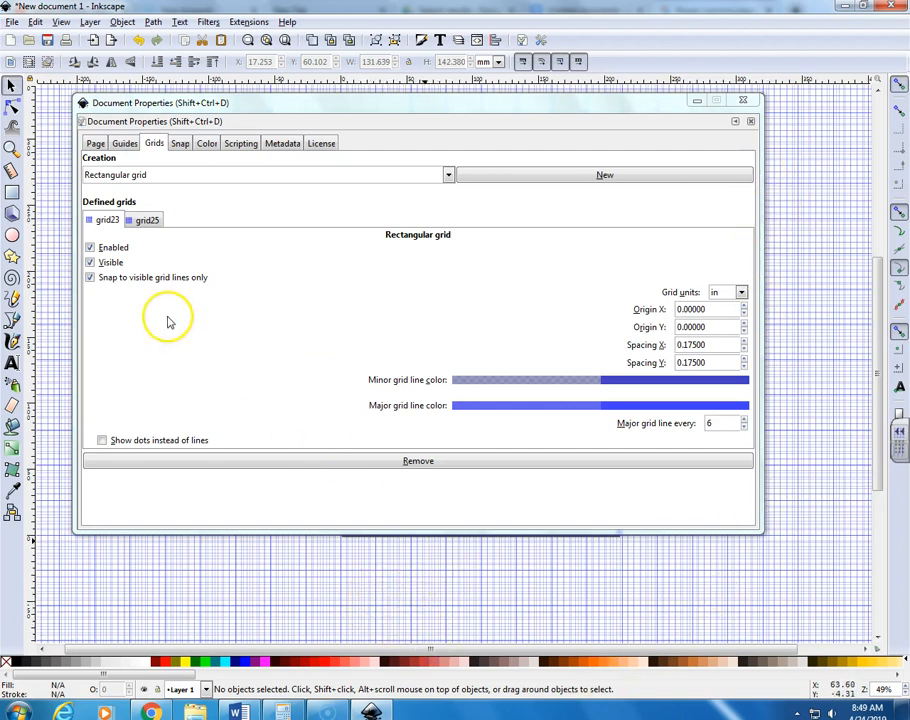
pyautogui.click(145, 219)
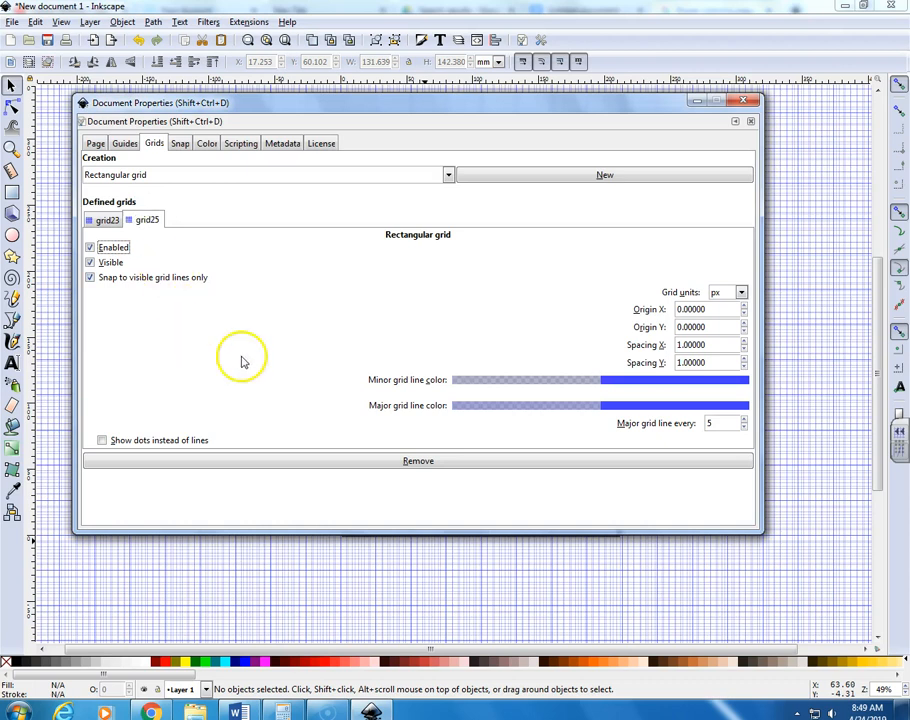
pyautogui.click(343, 461)
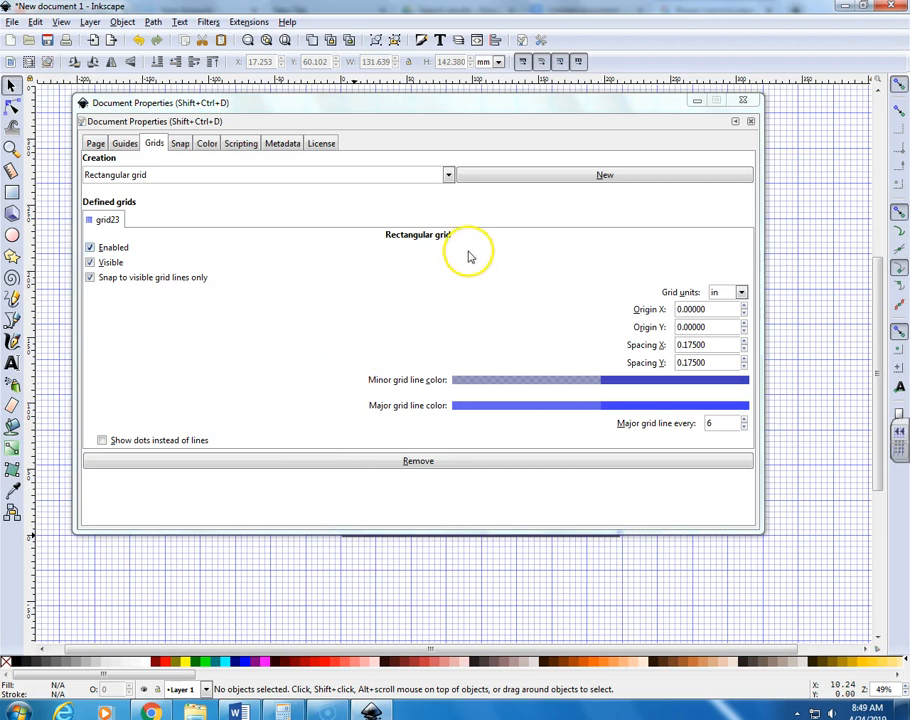
# Close the document properties and examine the grid on the canvas at different zoom levels.
pyautogui.click(747, 100)
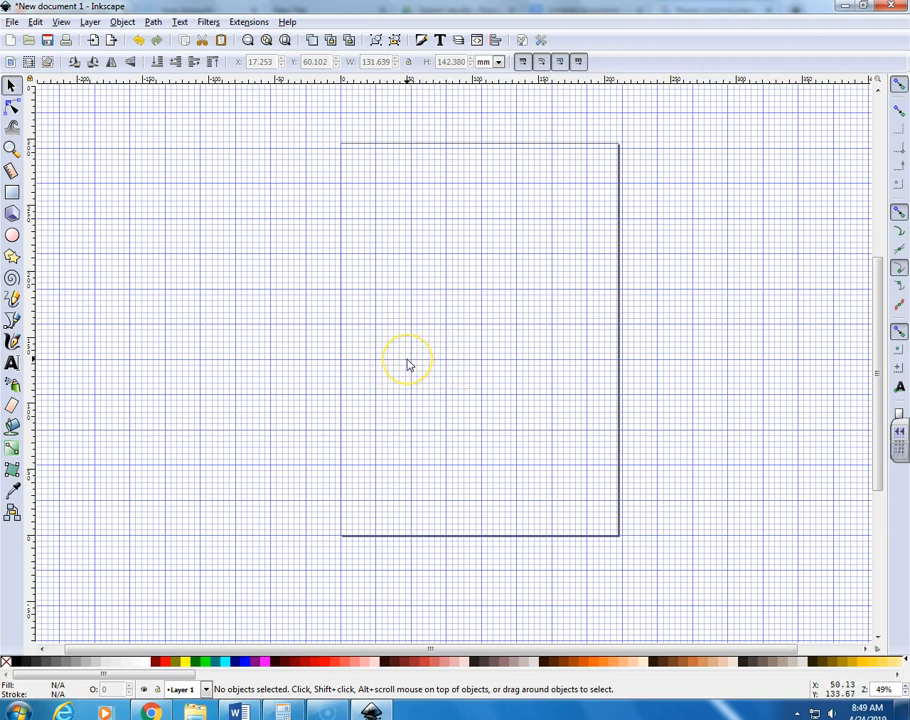
pyautogui.press('-')
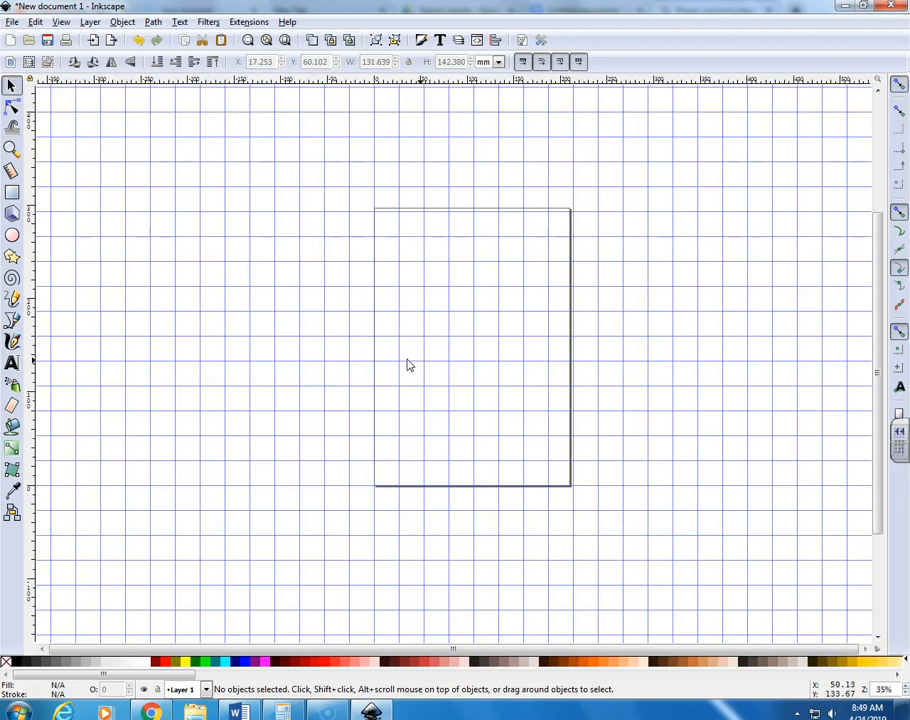
pyautogui.press('+')
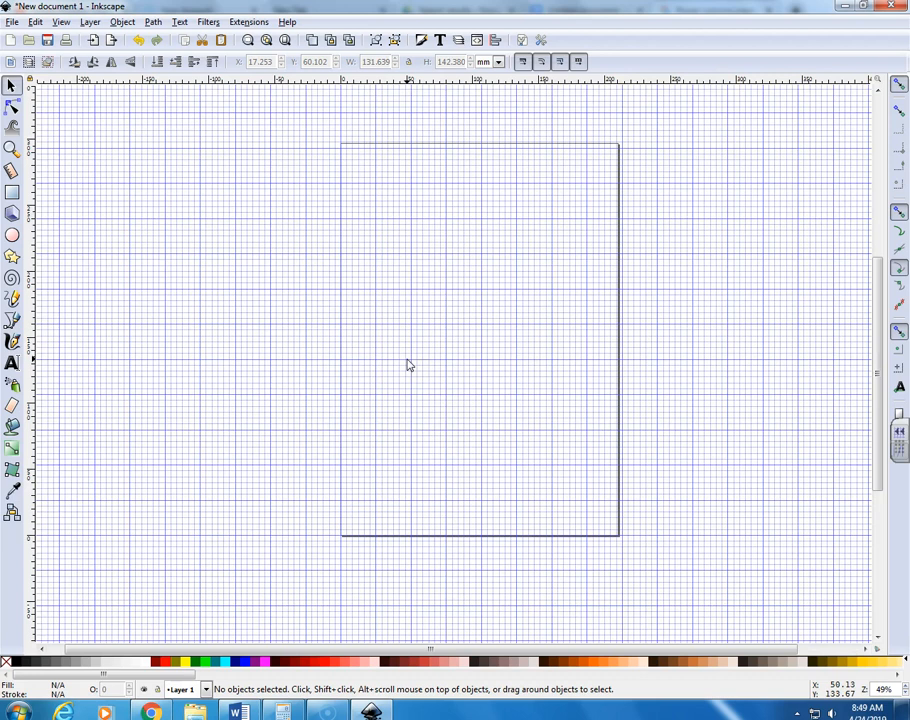
pyautogui.press('+')
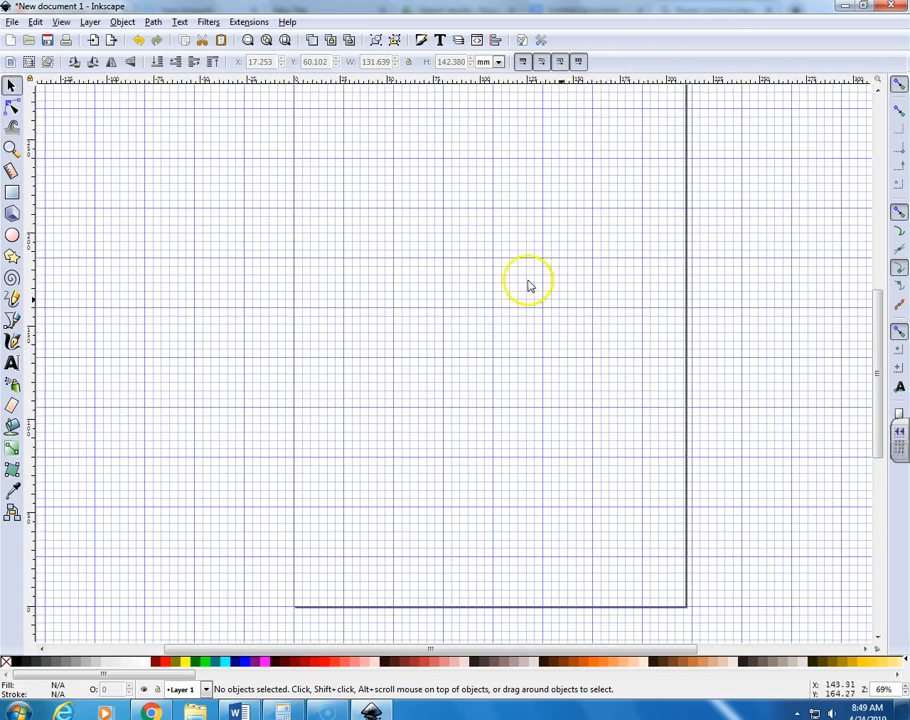